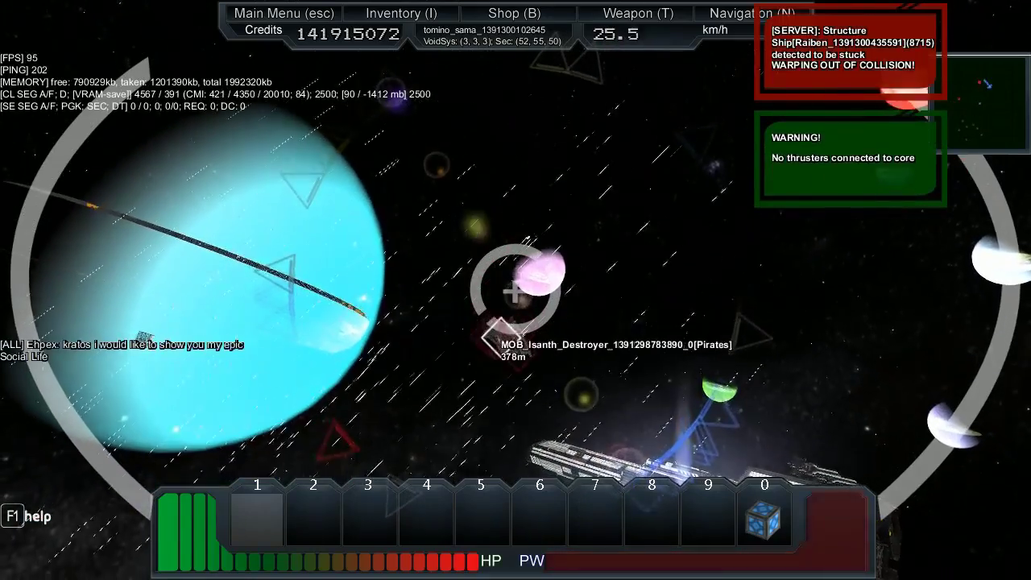
# Step: Run /destroy_entity_dock on the Isanth Destroyer and Isanth Gunship, removing their turrets too
pyautogui.press('Return')
pyautogui.write('/')
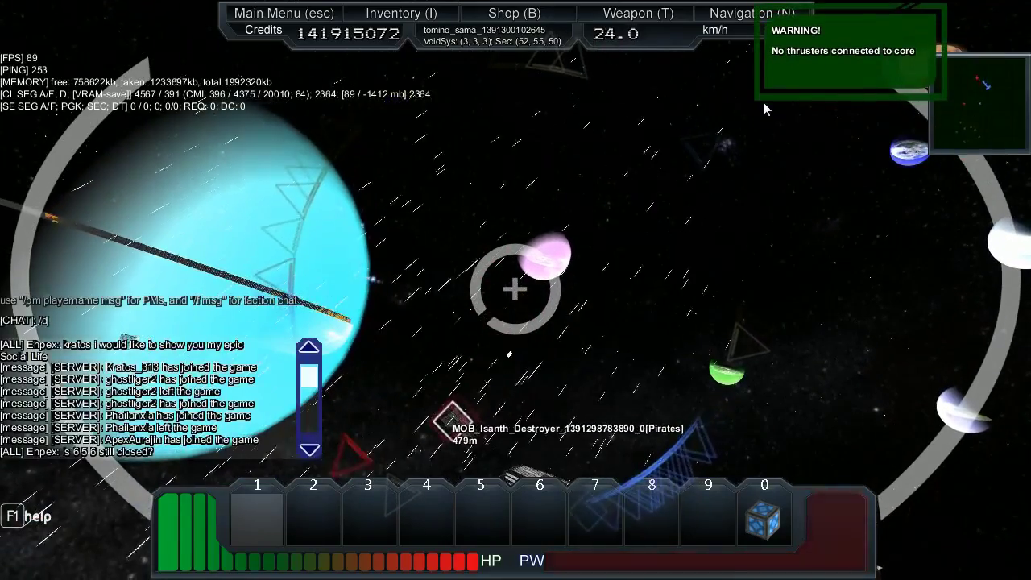
pyautogui.write('destroy_entity_d')
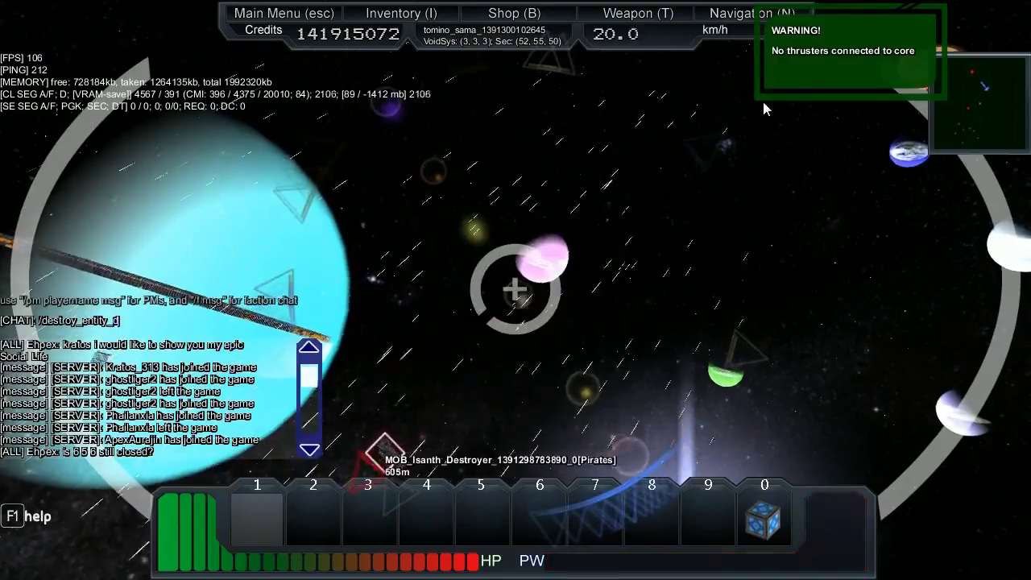
pyautogui.write('ock')
pyautogui.press('Return')
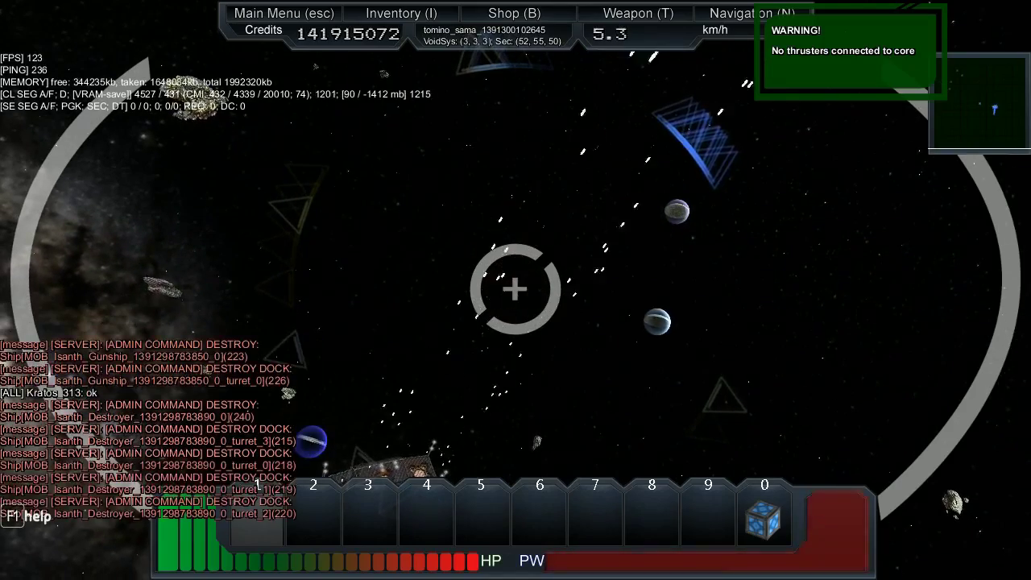
# Step: Fly up beside the orange-paneled block carrier, with a pirate destroyer sighted 221 m away
pyautogui.press('w')
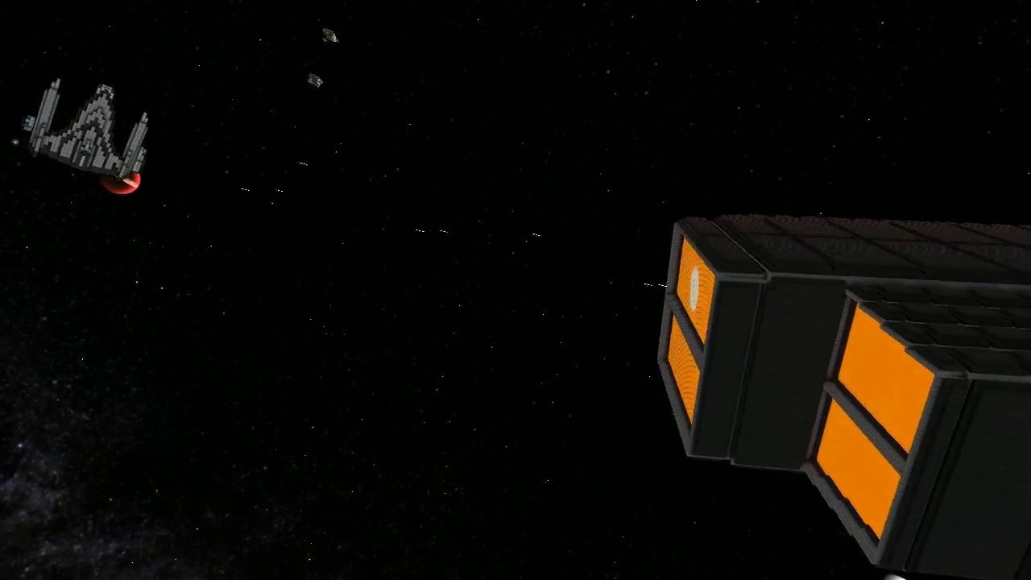
pyautogui.press('F1')
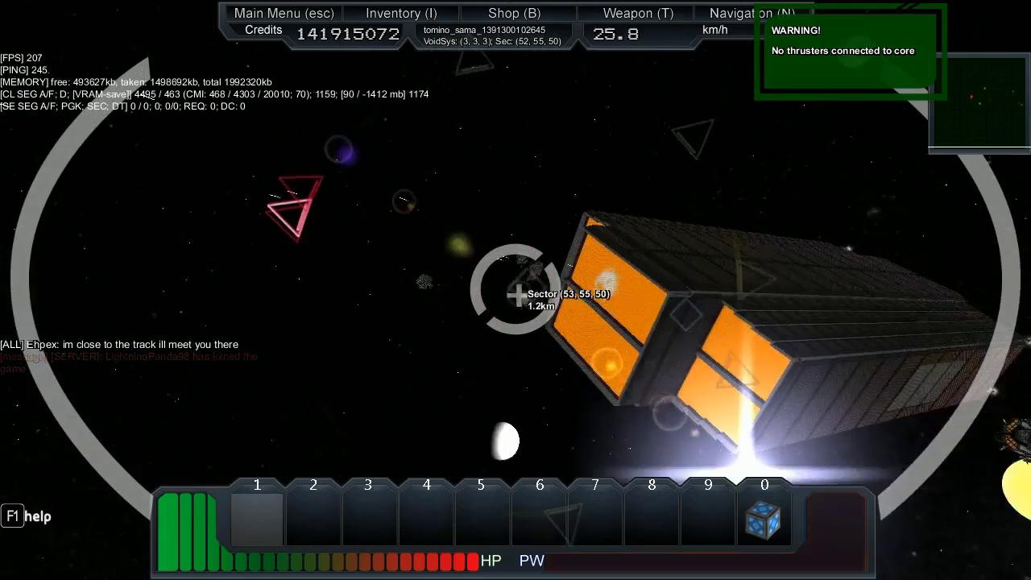
# Step: Recall the /destroy_entity_dock command in chat to target another pirate destroyer
pyautogui.press('Return')
pyautogui.press('Up')
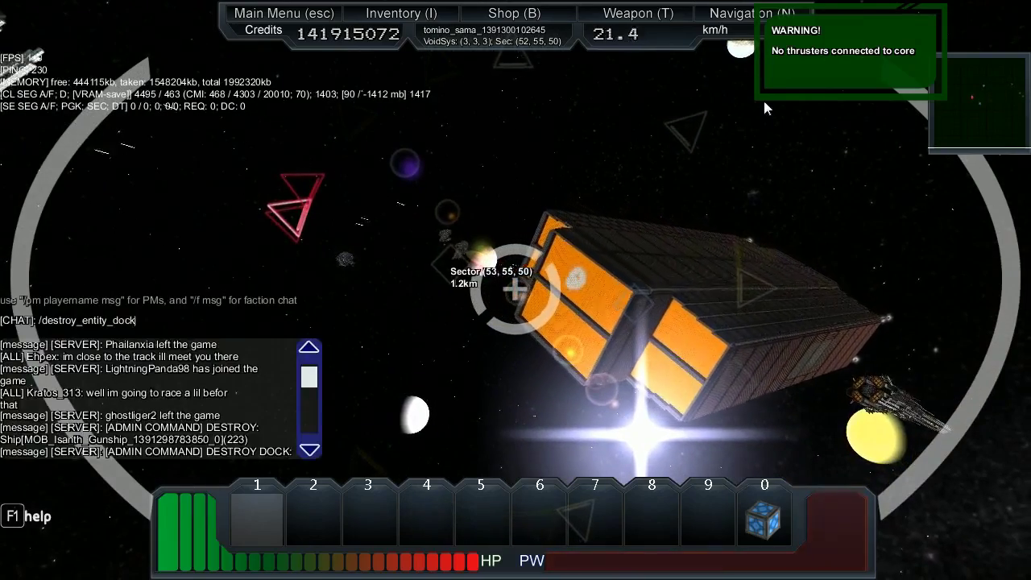